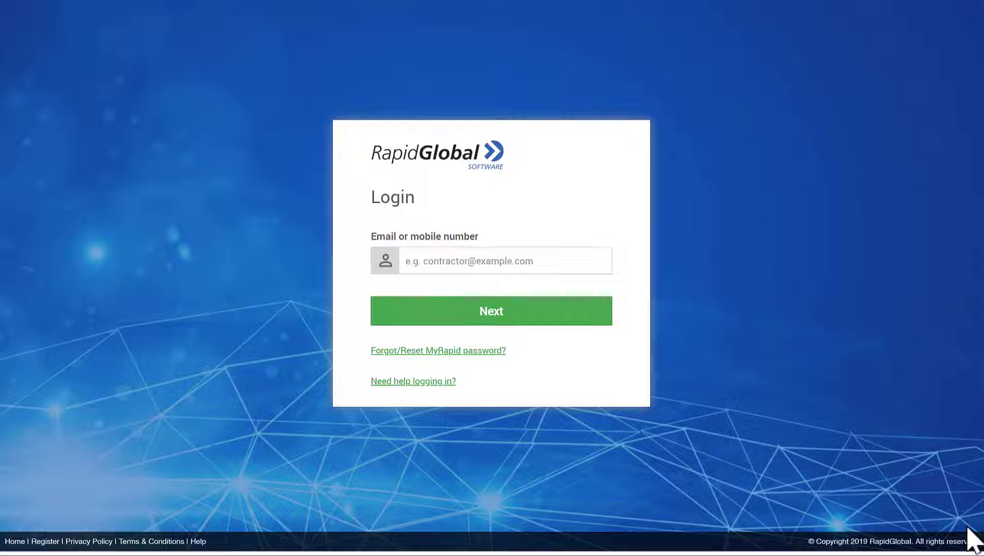
Log in to MyRapid with the admin's e-mail address, then the account password.
{"action": "left_click", "coordinate": [530, 263]}
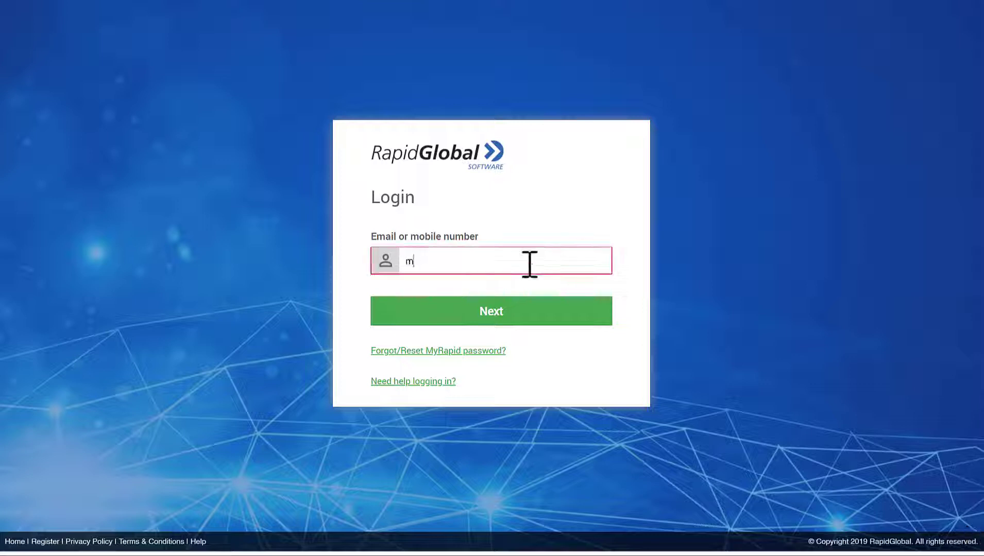
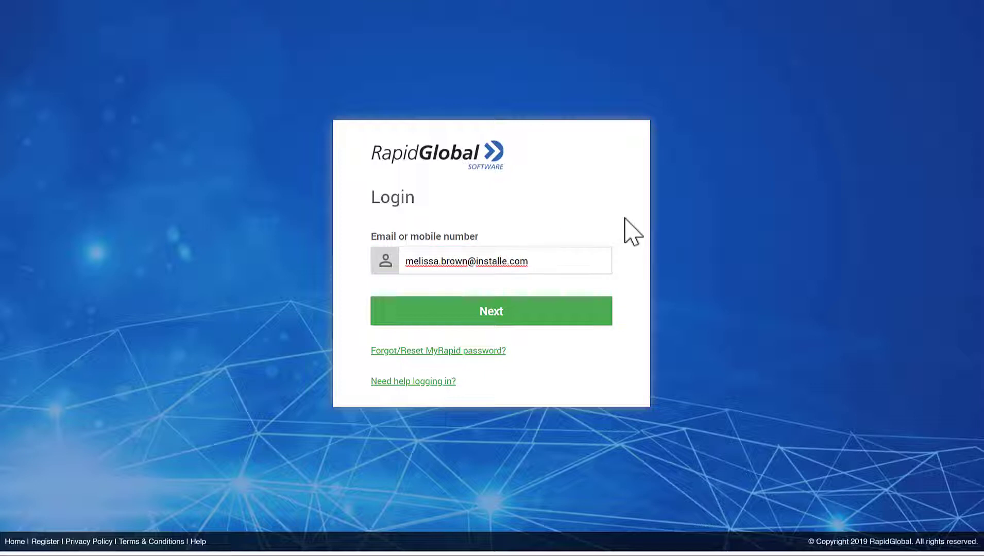
{"action": "left_click", "coordinate": [457, 316]}
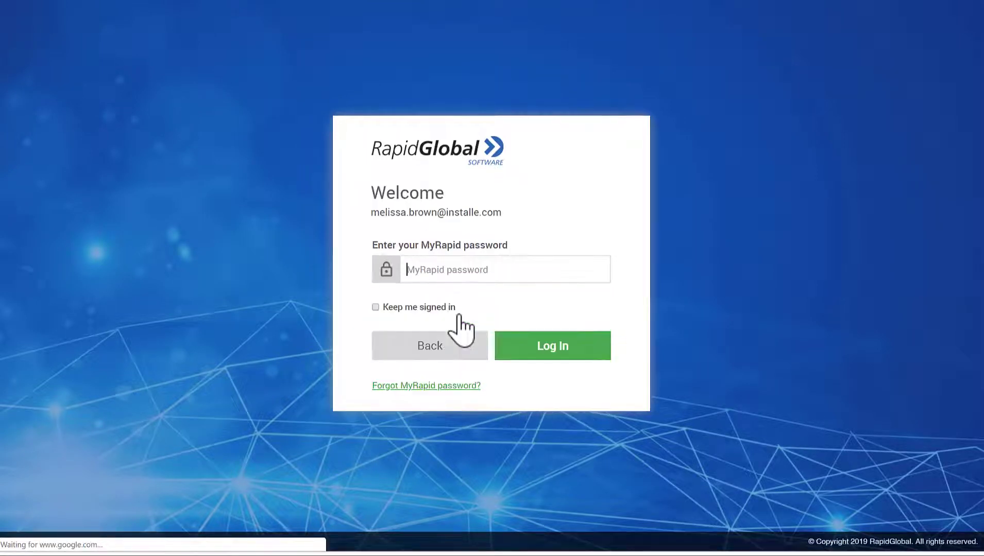
{"action": "left_click", "coordinate": [422, 272]}
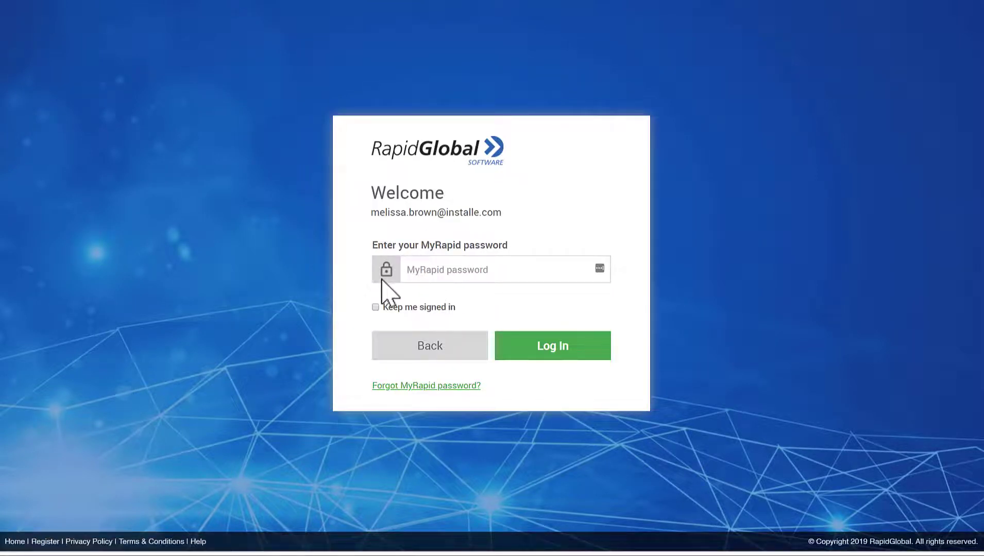
{"action": "type", "text": "****"}
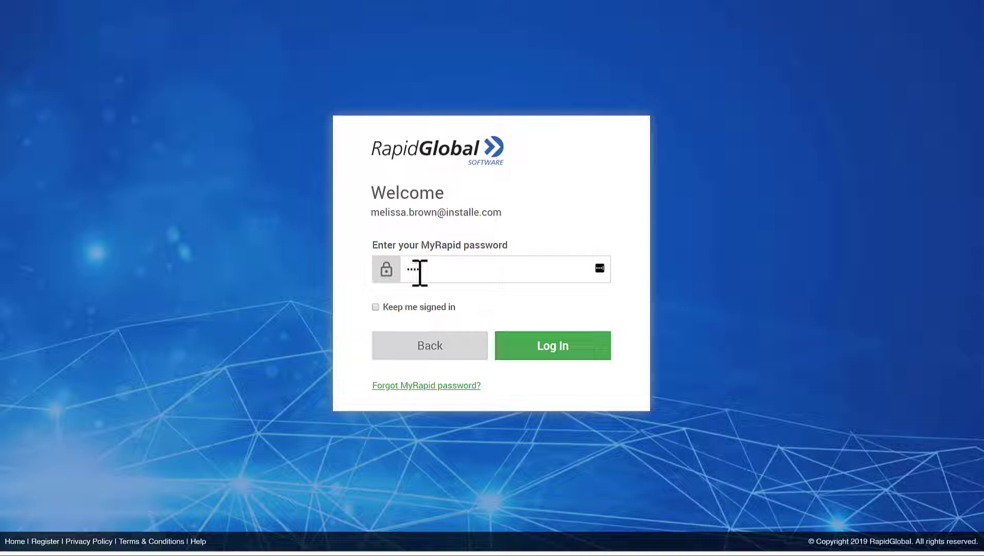
{"action": "type", "text": "*******"}
{"action": "left_click", "coordinate": [525, 349]}
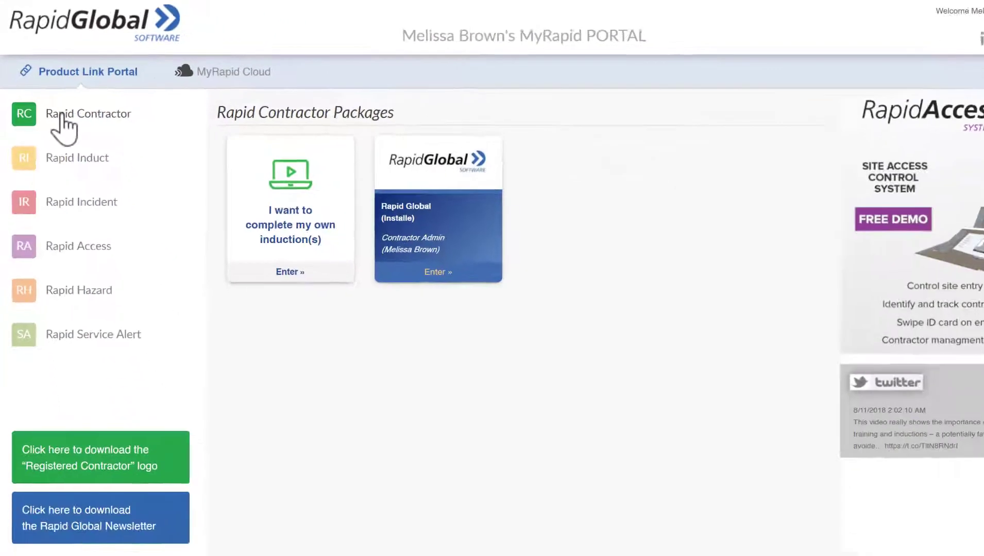
Enter the Rapid Global (Installe) Contractor Admin package from the Rapid Contractor list.
{"action": "left_click", "coordinate": [105, 194]}
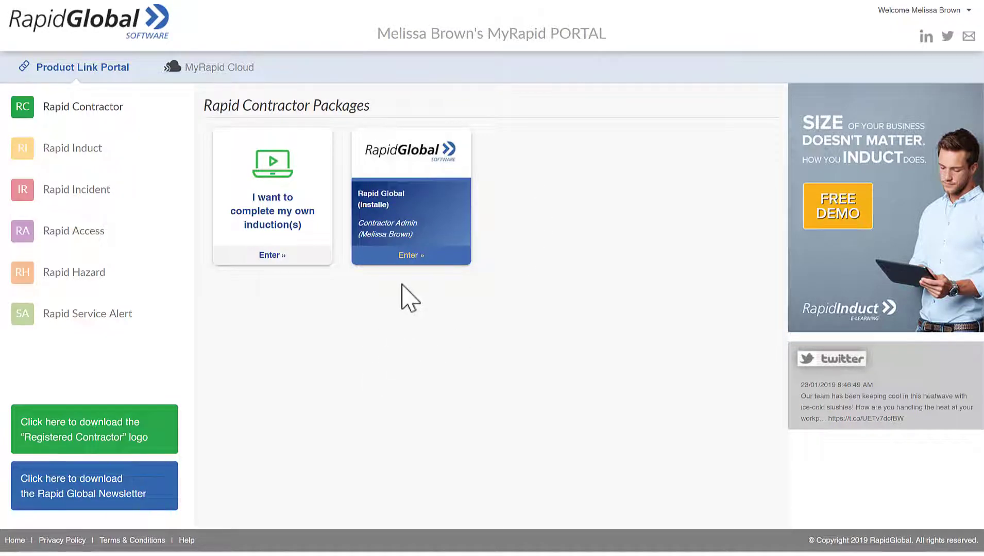
{"action": "left_click", "coordinate": [420, 214]}
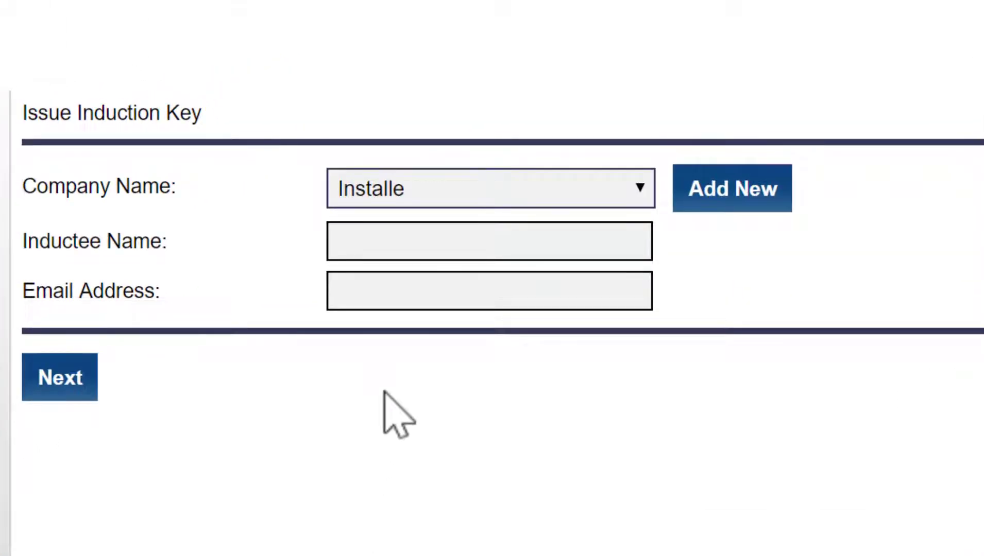
Issue an Installe induction key with the inductee's full name and the suggested e-mail address.
{"action": "left_click", "coordinate": [398, 237]}
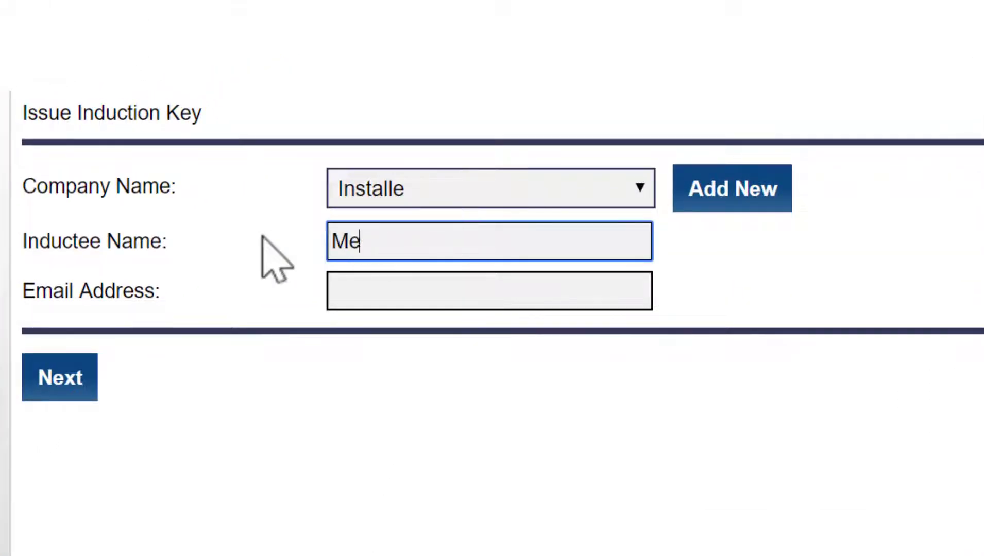
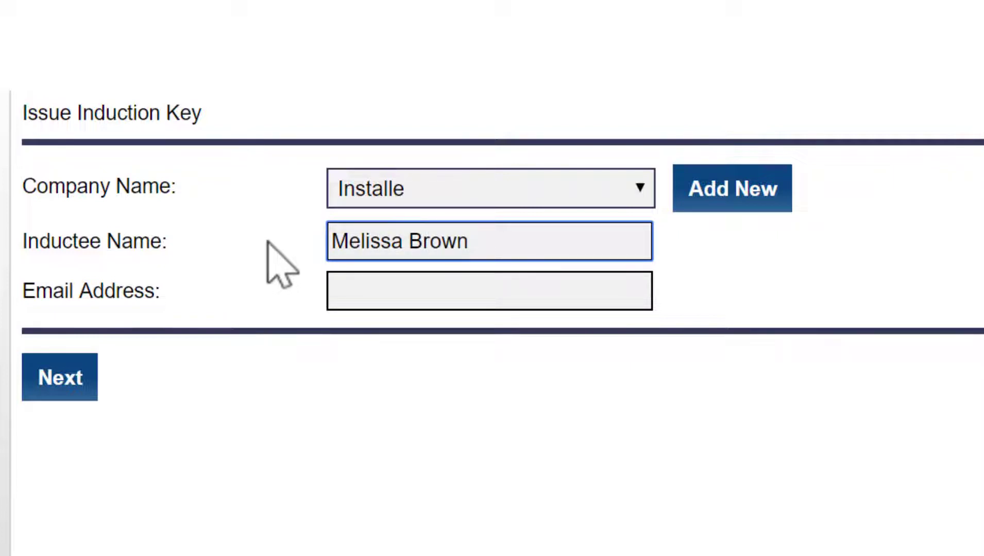
{"action": "left_click", "coordinate": [358, 290]}
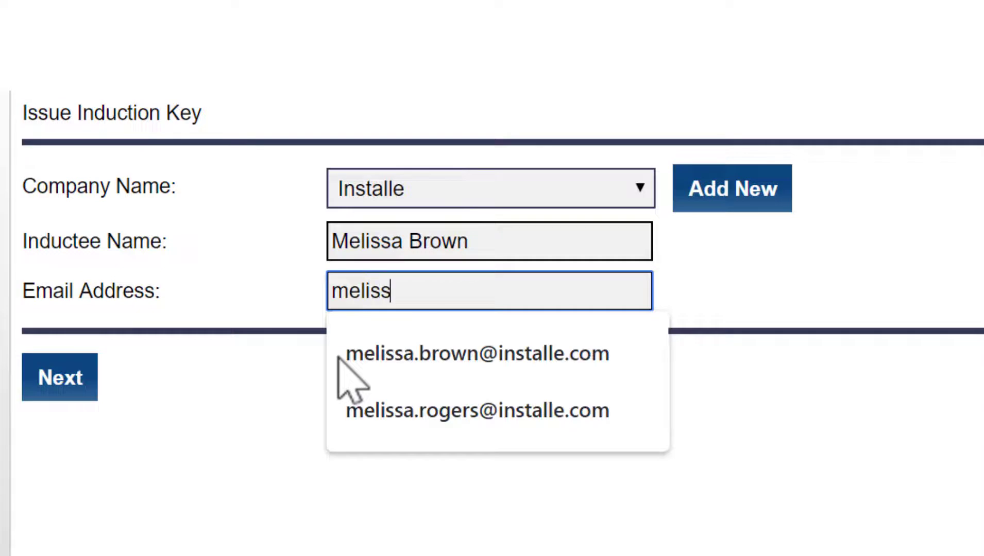
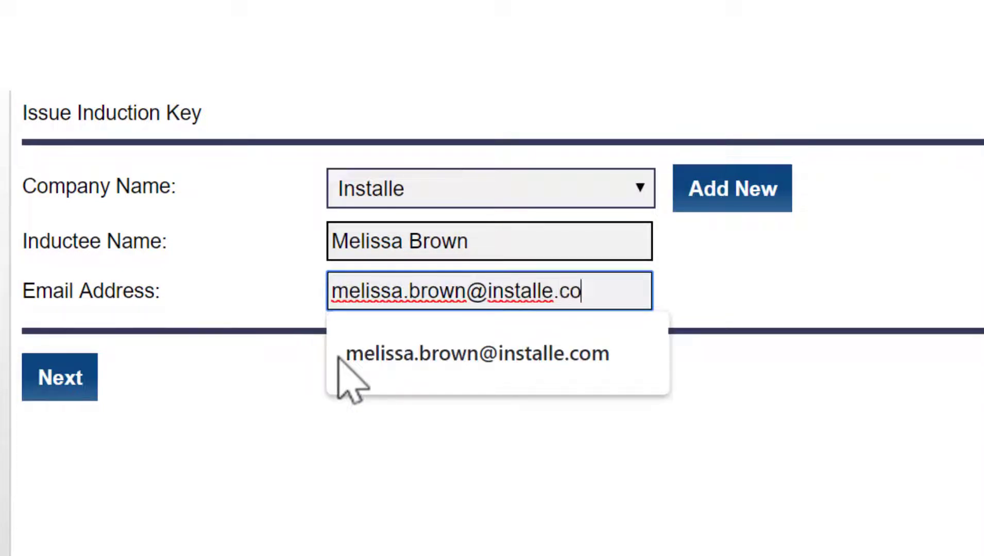
{"action": "left_click", "coordinate": [340, 356]}
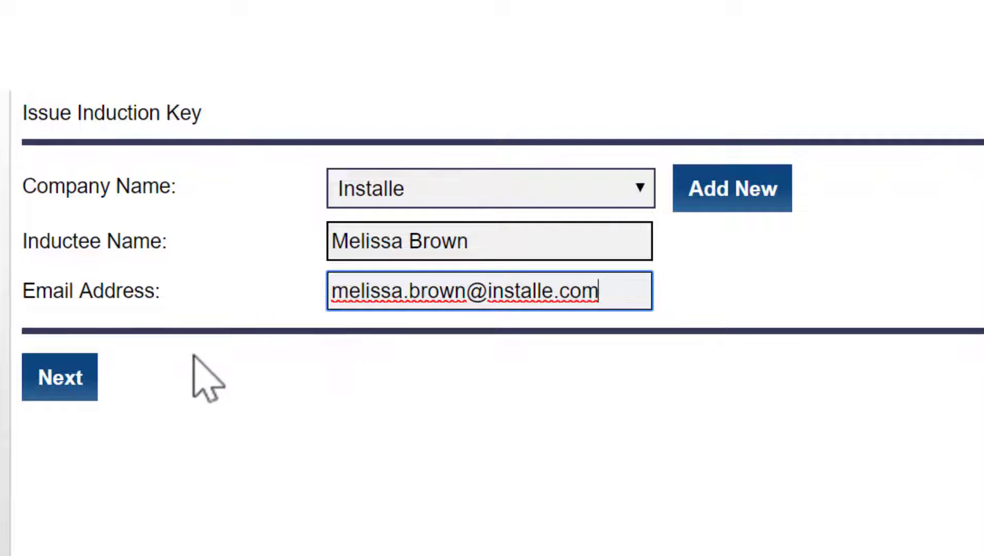
{"action": "left_click", "coordinate": [61, 380]}
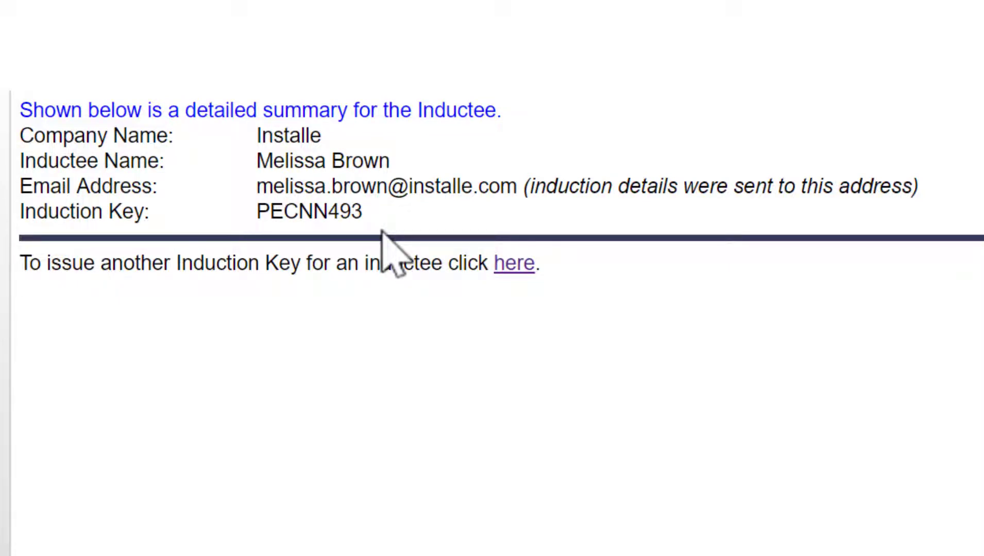
Select the issued induction key value to note it, then log out of Rapid Contractor.
{"action": "double_click", "coordinate": [327, 214]}
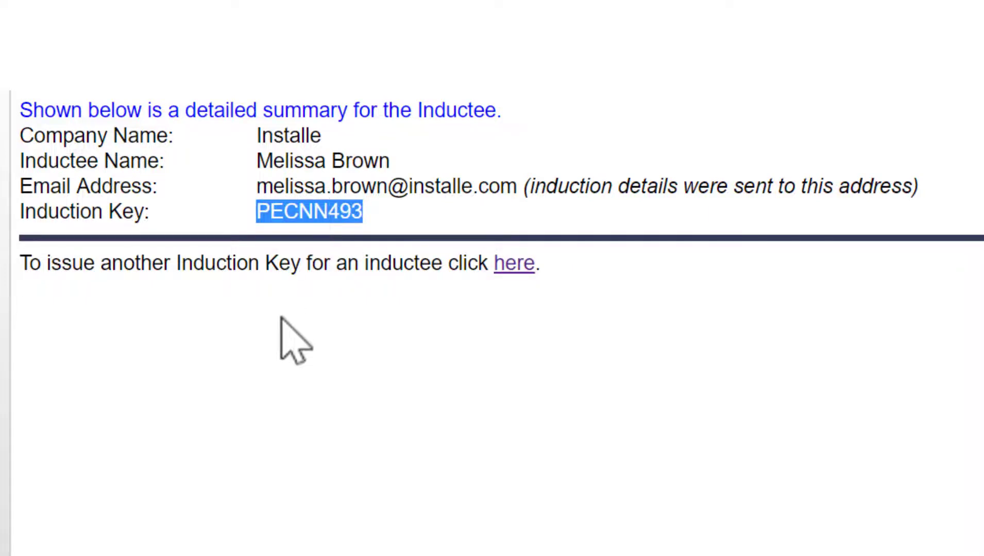
{"action": "left_click", "coordinate": [282, 330]}
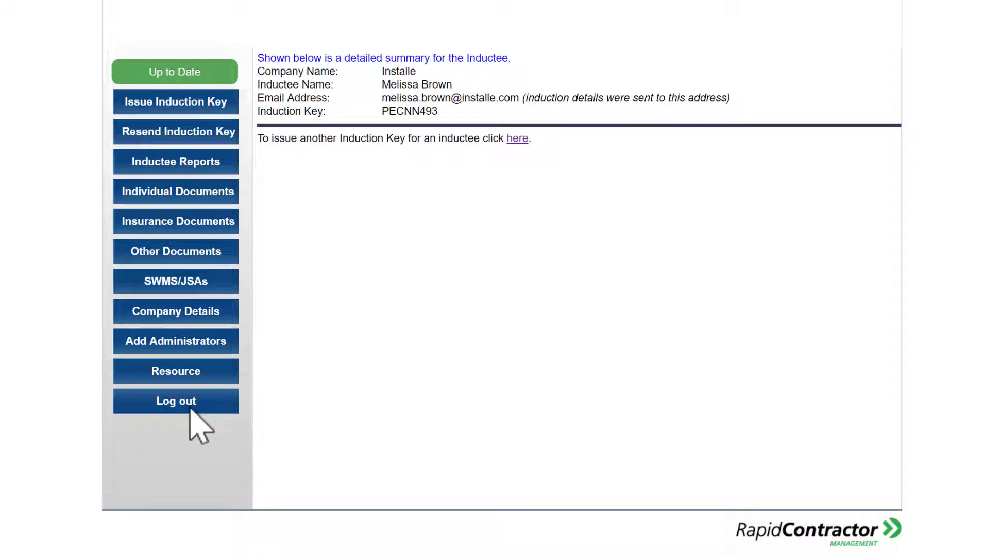
{"action": "left_click", "coordinate": [191, 412]}
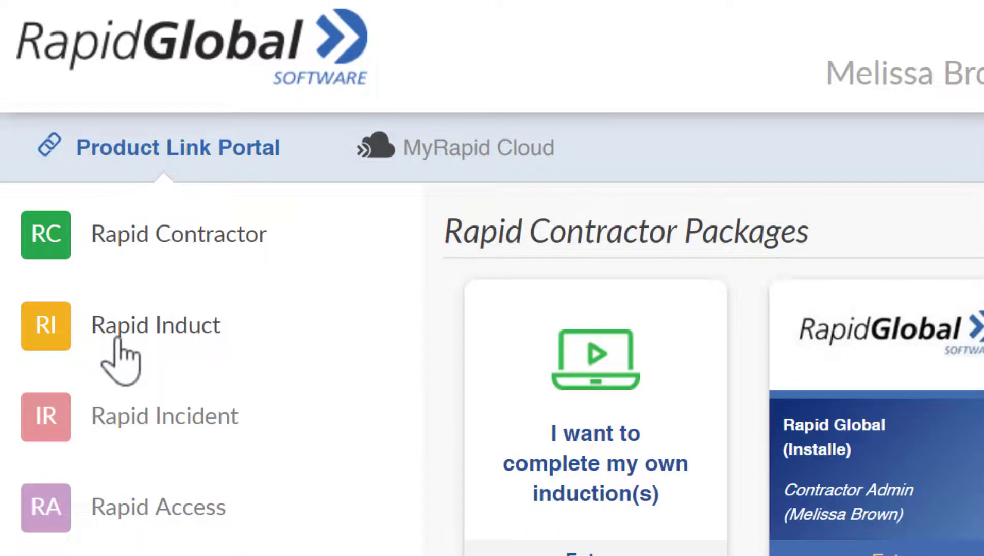
Open the Rapid Induct page and its Add Induction Key dialog.
{"action": "left_click", "coordinate": [117, 339]}
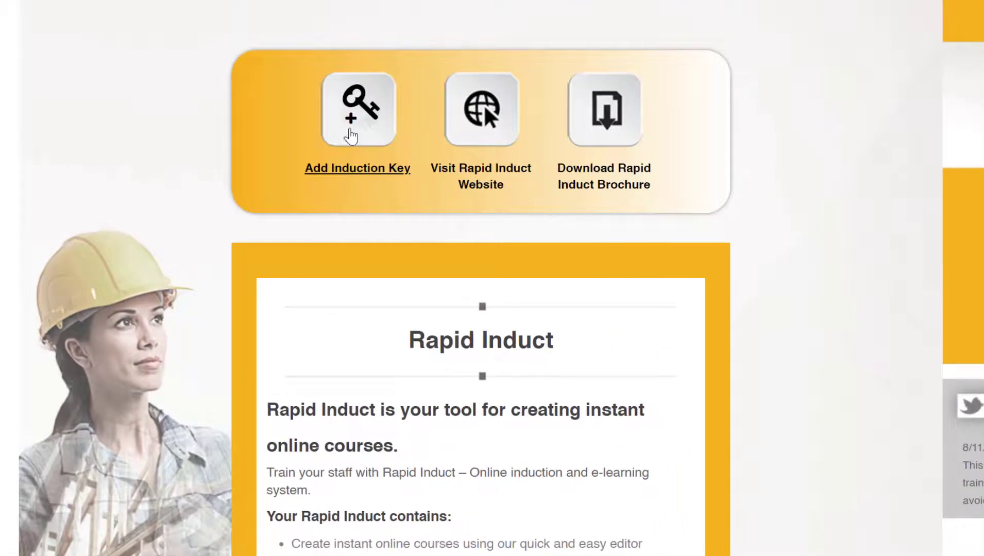
{"action": "left_click", "coordinate": [351, 135]}
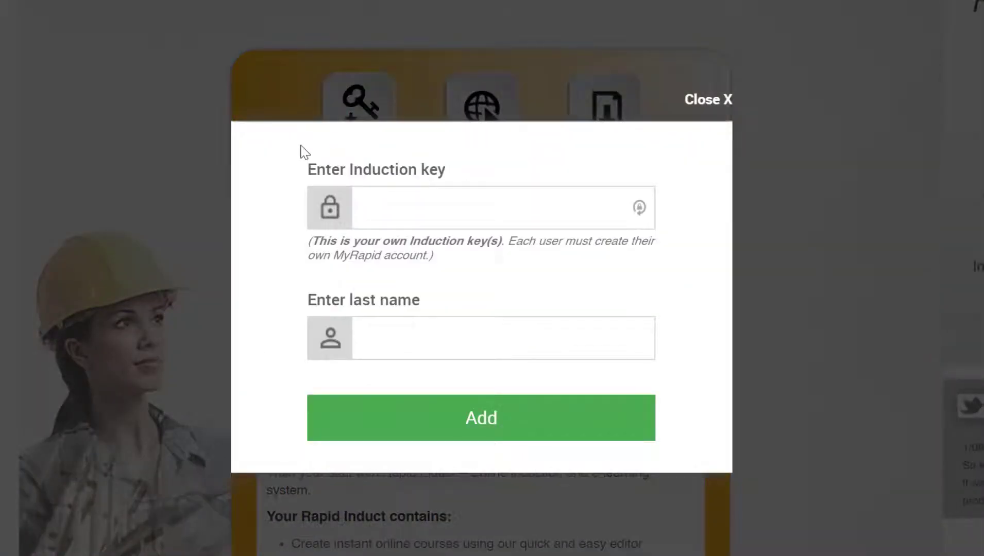
Add the newly issued induction key together with the inductee's last name in Rapid Induct.
{"action": "left_click", "coordinate": [376, 209]}
{"action": "type", "text": "•••••••••"}
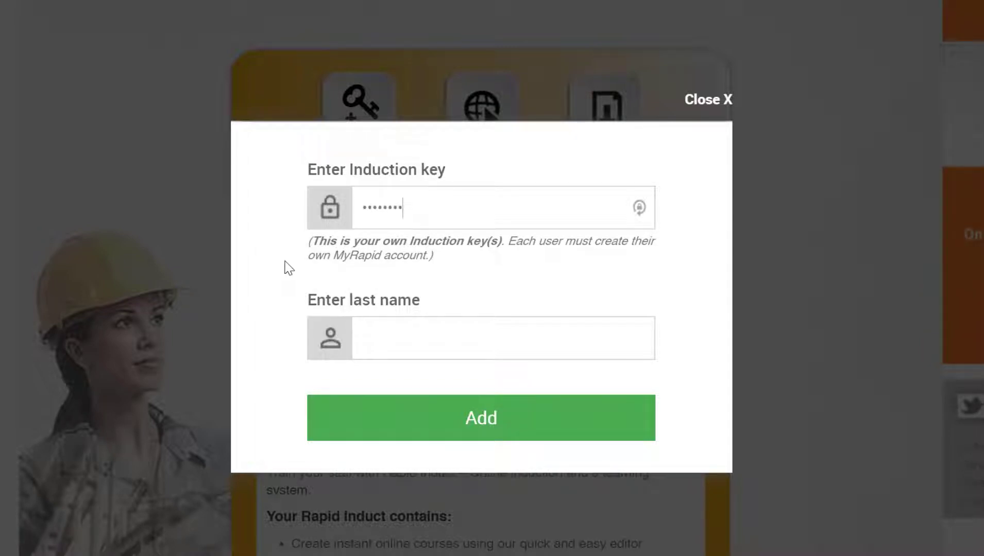
{"action": "left_click", "coordinate": [381, 335]}
{"action": "type", "text": "Brown"}
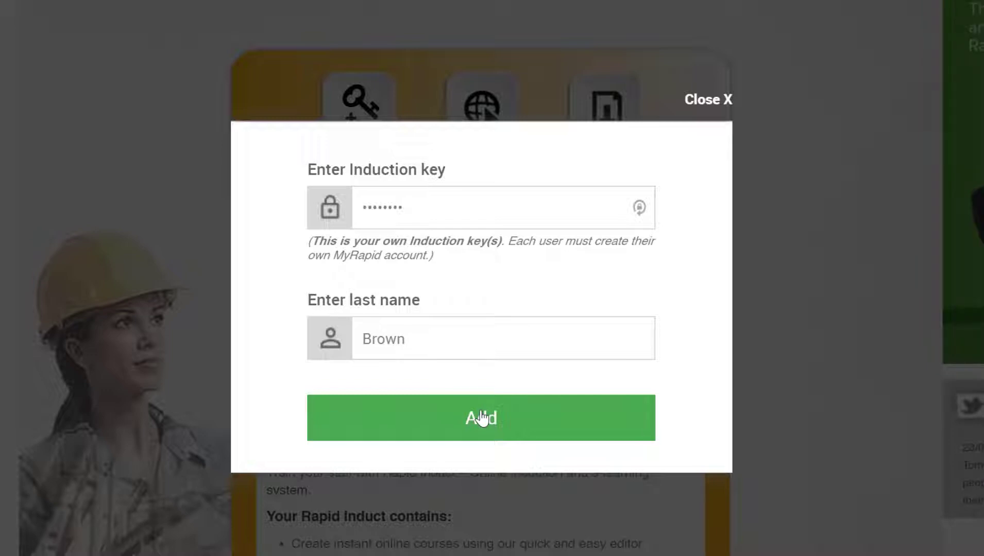
{"action": "left_click", "coordinate": [464, 428]}
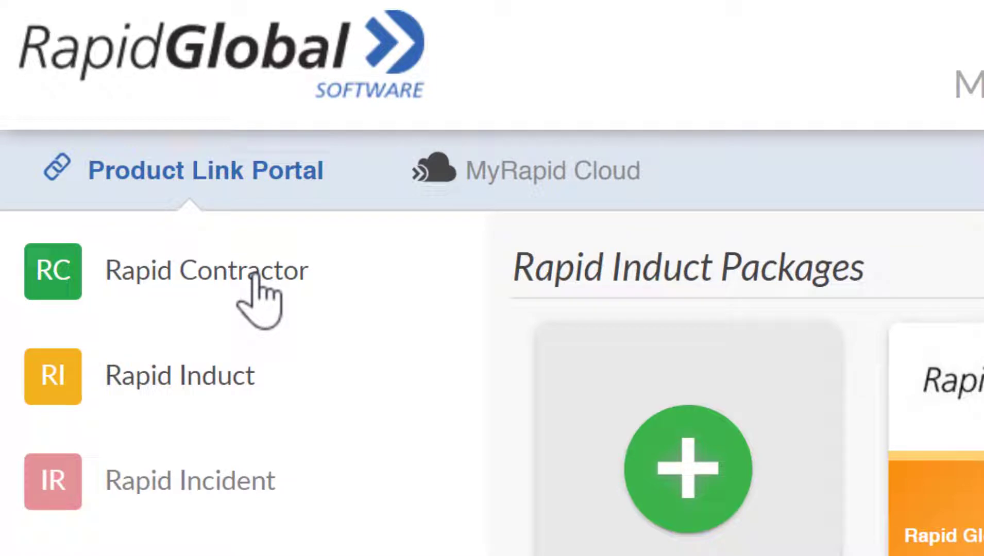
Go back to Rapid Contractor and enter the Rapid Global (Installe) package again.
{"action": "left_click", "coordinate": [255, 279]}
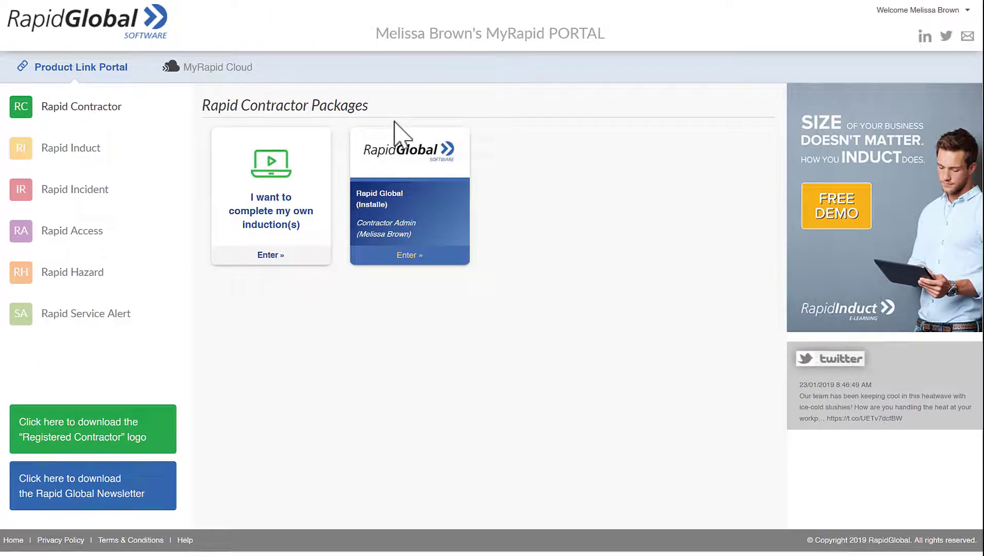
{"action": "left_click", "coordinate": [418, 205]}
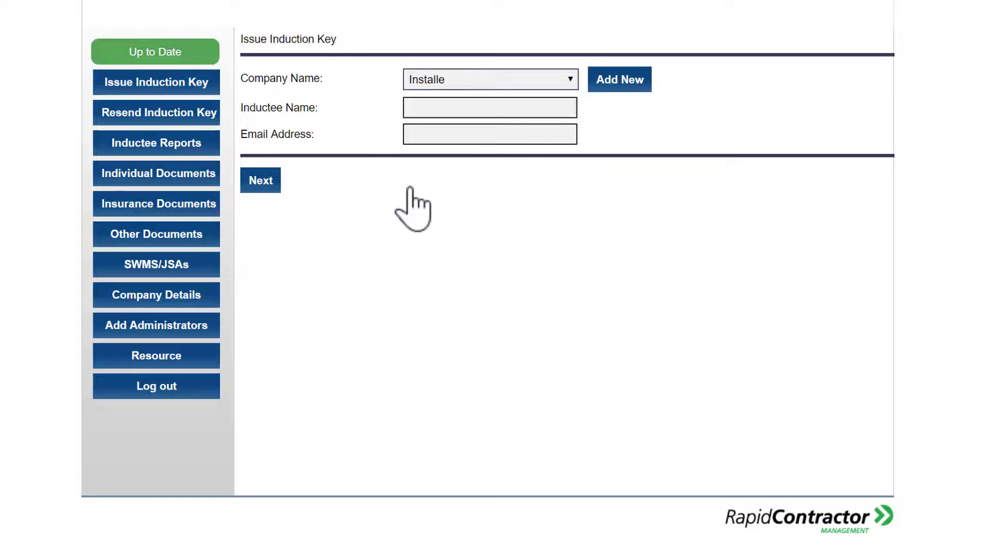
Issue a second Installe induction key with the new inductee's full name and e-mail address.
{"action": "key", "text": "Tab"}
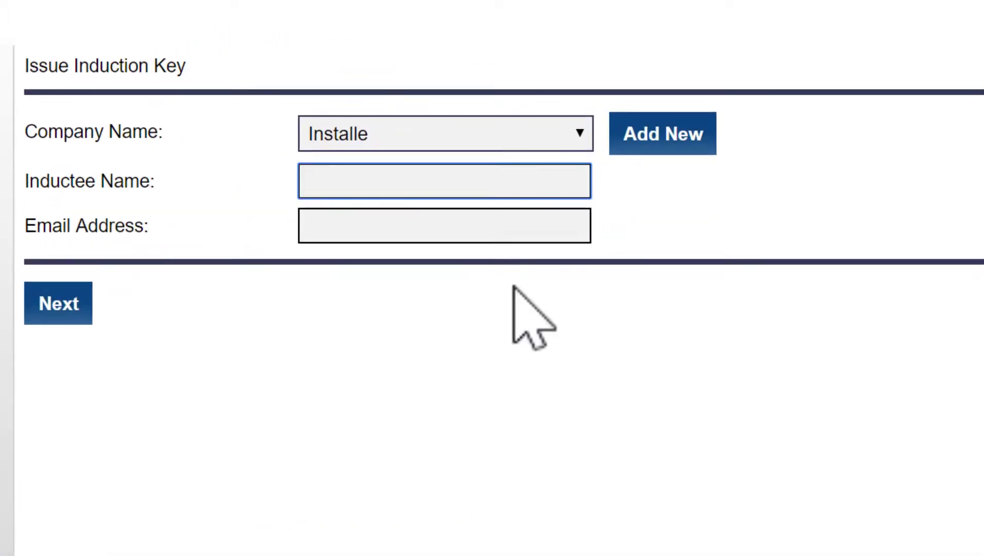
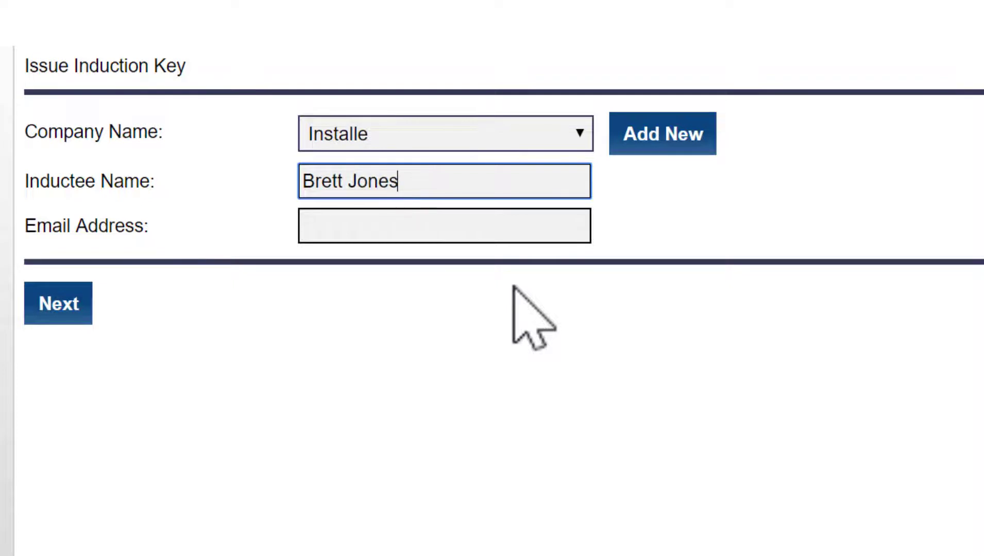
{"action": "left_click", "coordinate": [461, 223]}
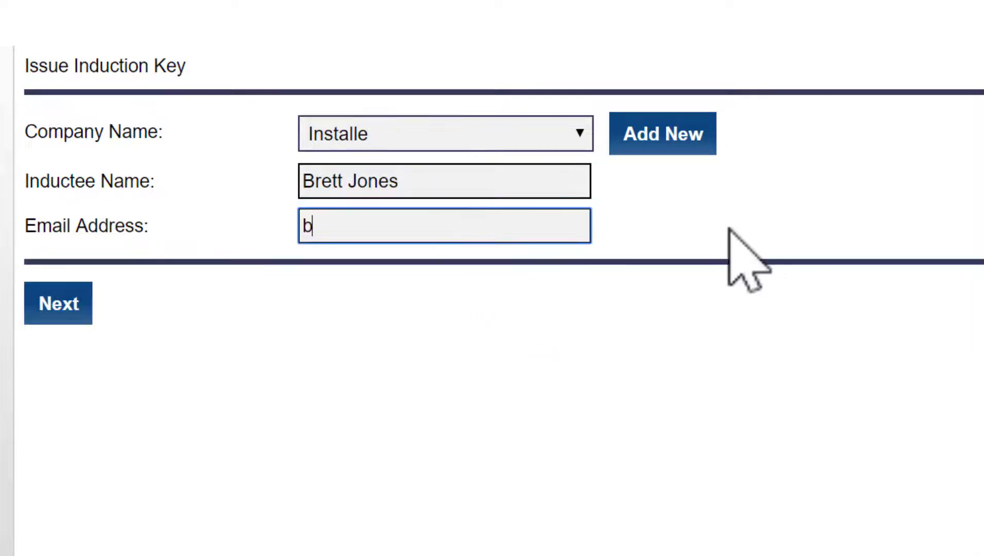
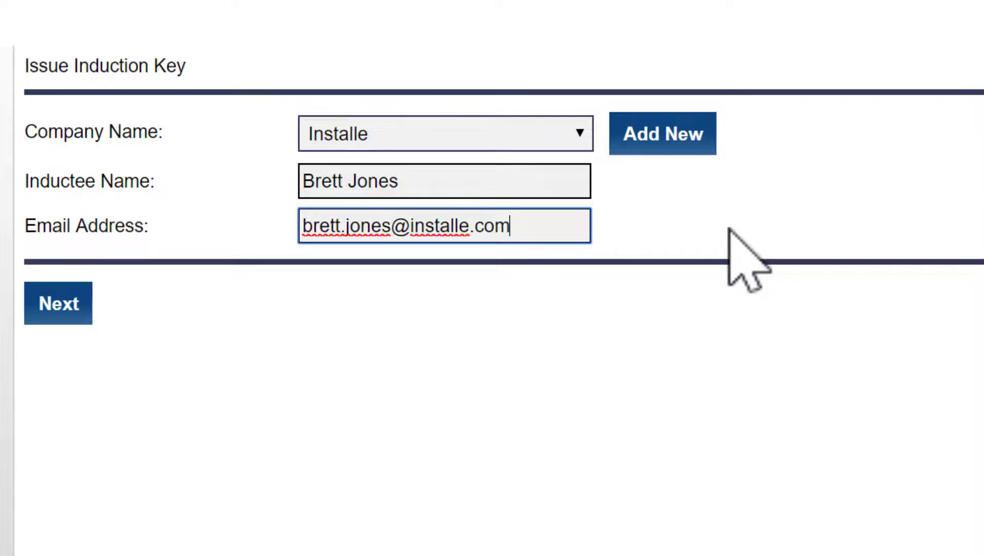
{"action": "left_click", "coordinate": [54, 306]}
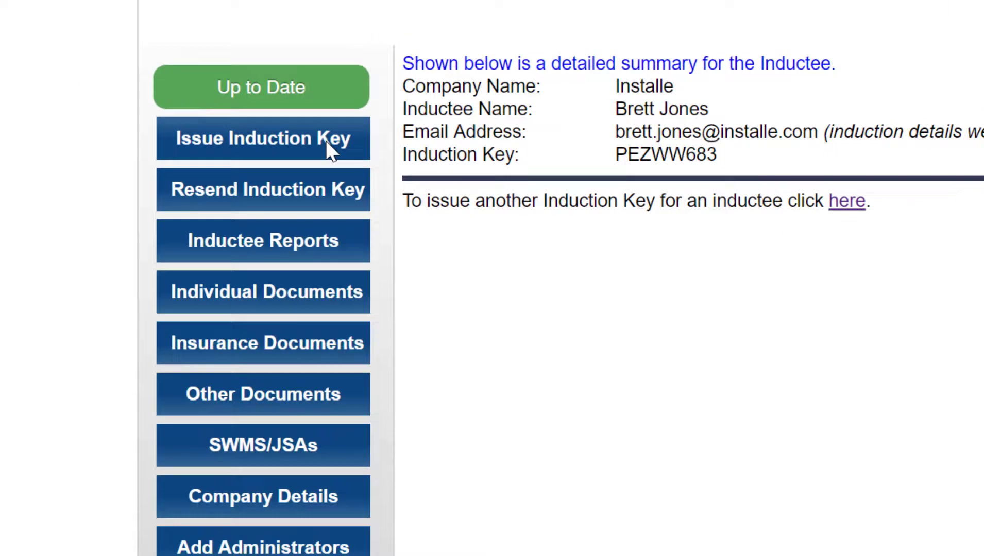
Request a third key, entering the inductee's name and choosing an existing Installe e-mail address.
{"action": "left_click", "coordinate": [360, 150]}
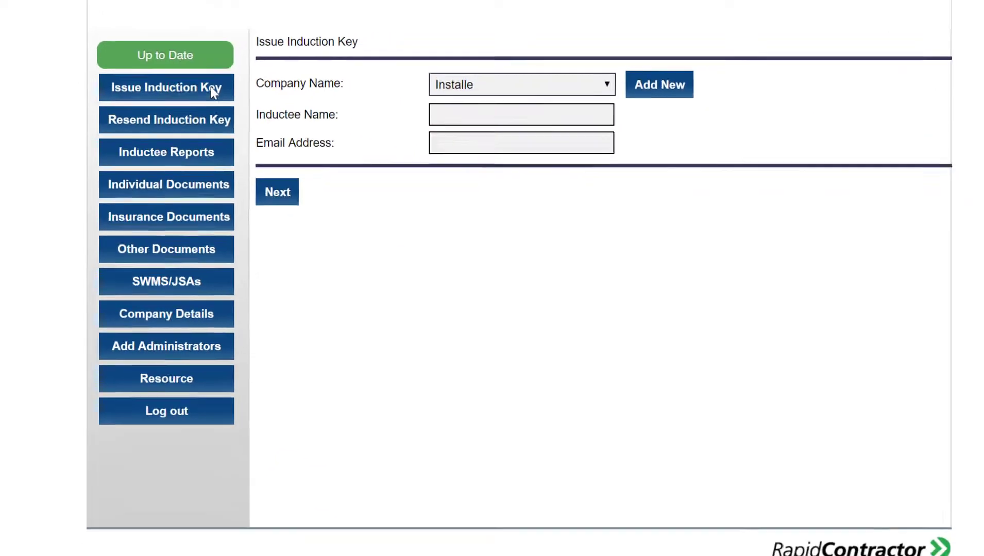
{"action": "left_click", "coordinate": [498, 109]}
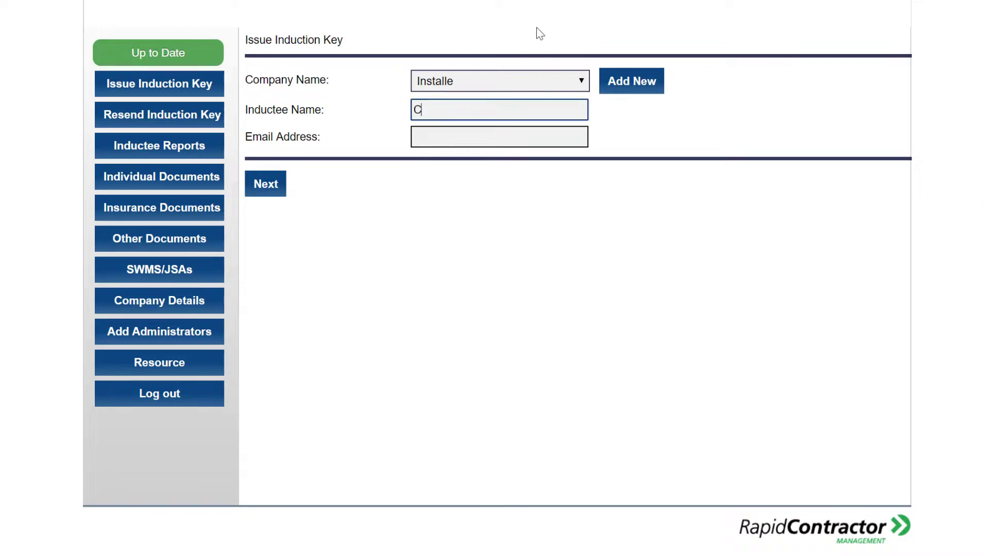
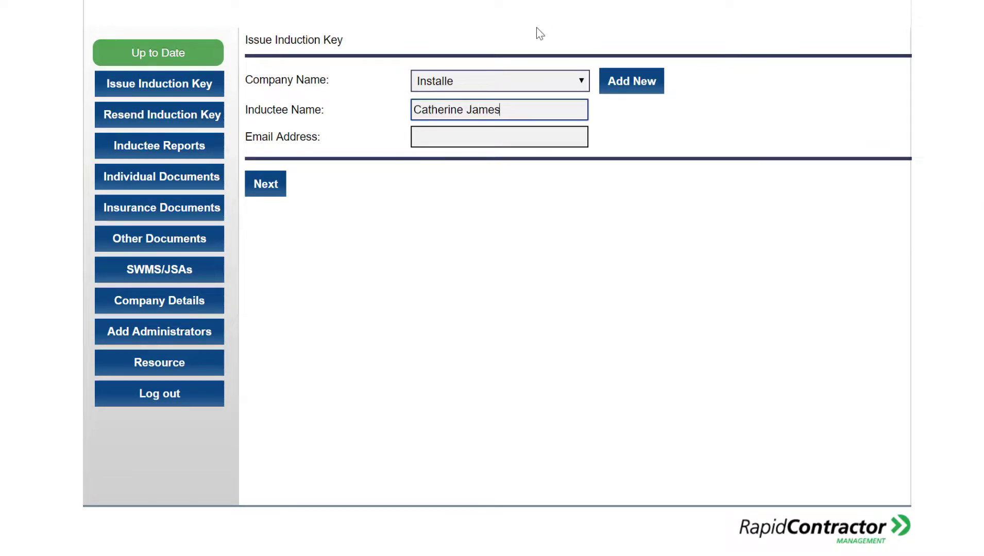
{"action": "left_click", "coordinate": [471, 142]}
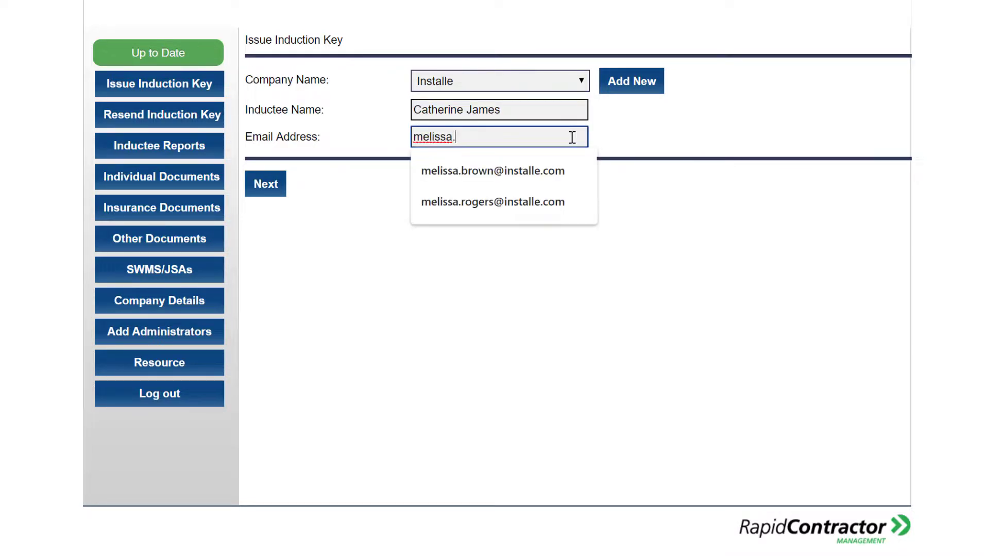
{"action": "left_click", "coordinate": [561, 170]}
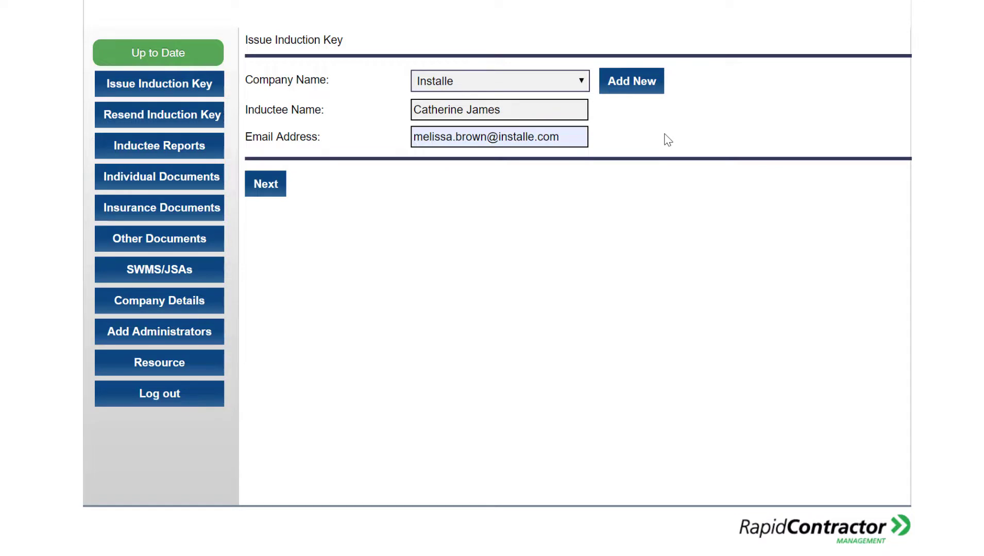
{"action": "left_click", "coordinate": [274, 190]}
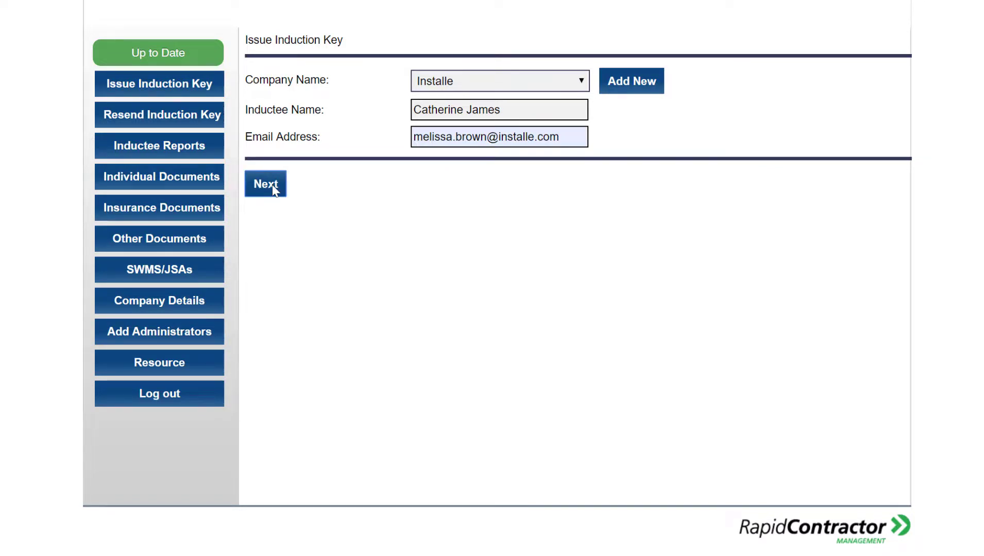